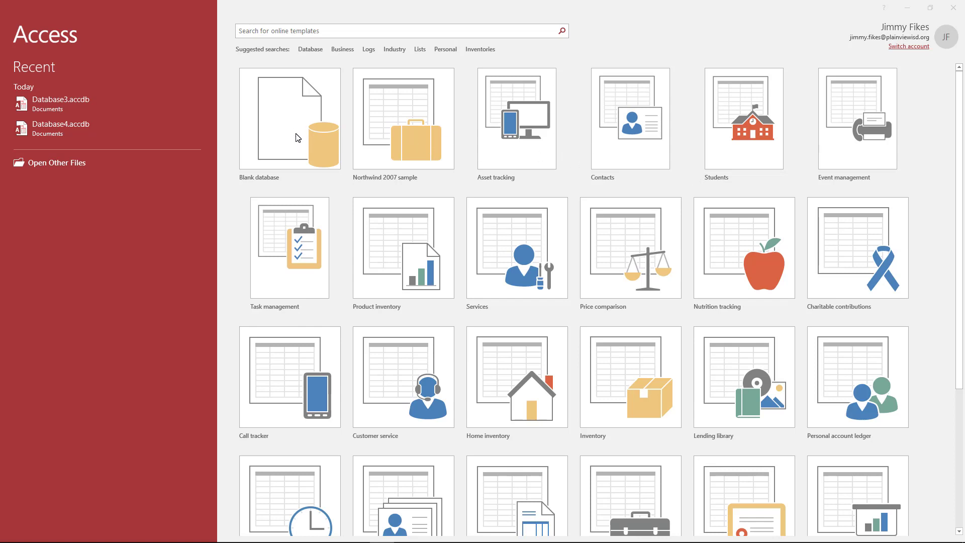
# - Create a new desktop database from the Students template, keeping the file name Database5.accdb
pyautogui.click(242, 31)
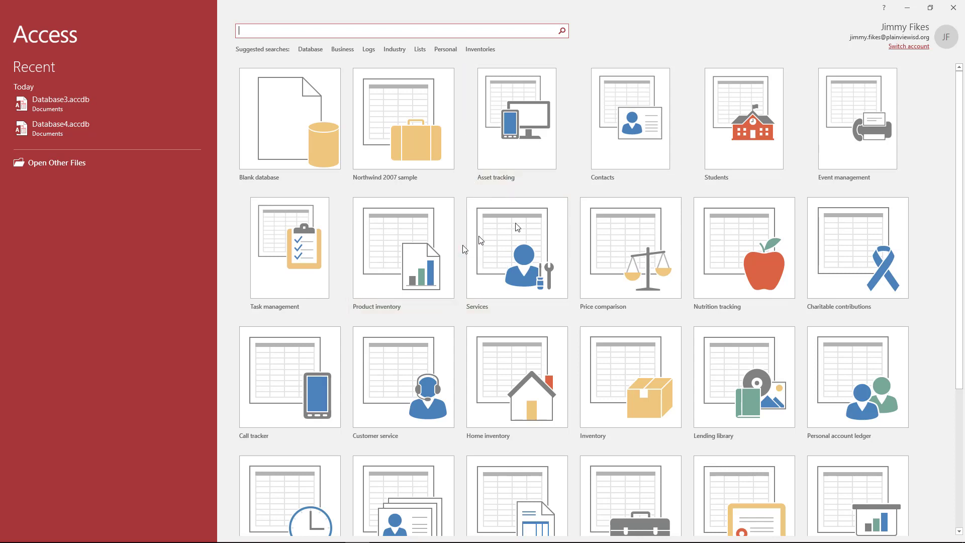
pyautogui.click(762, 129)
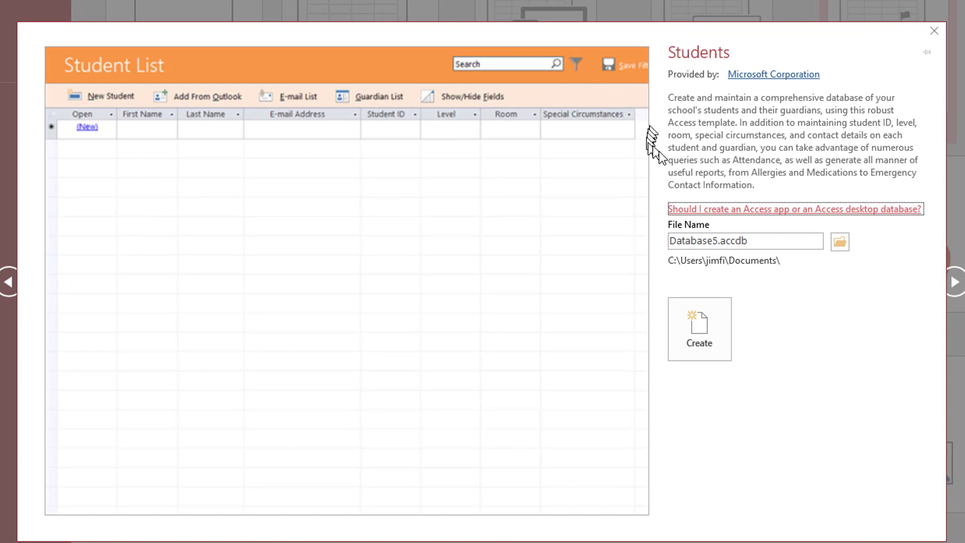
pyautogui.tripleClick(758, 246)
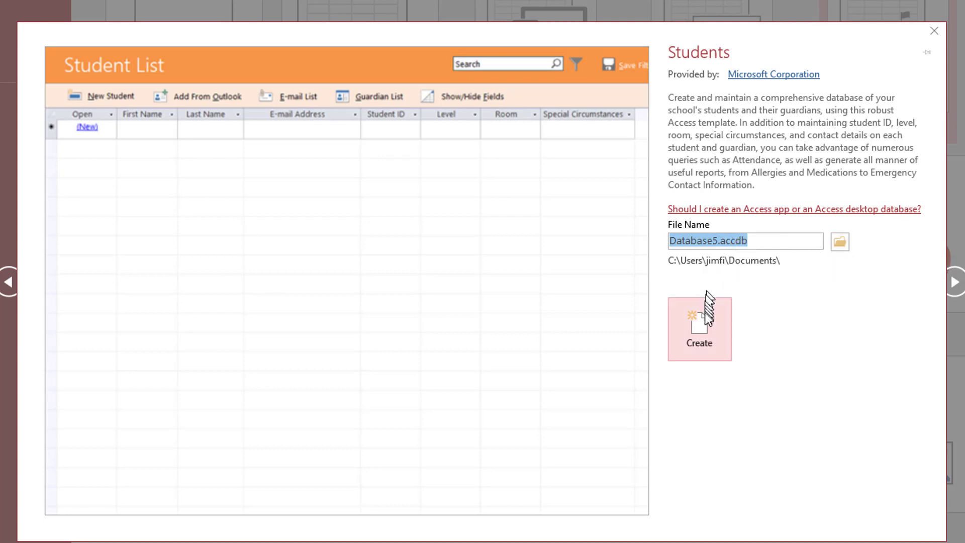
pyautogui.click(707, 323)
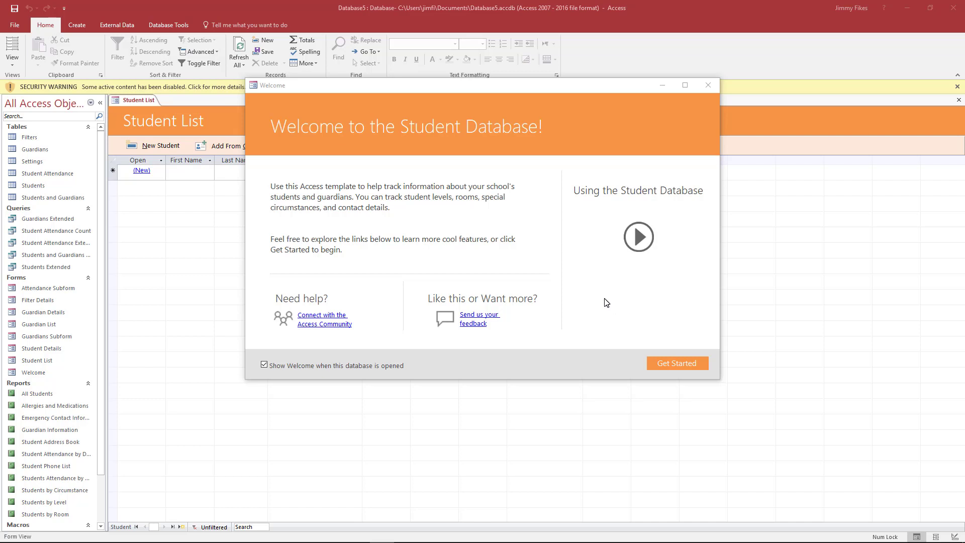
# - Stop the Welcome window from showing when the database opens, dismiss it, and enable the blocked active content
pyautogui.moveTo(507, 85); pyautogui.dragTo(488, 107)
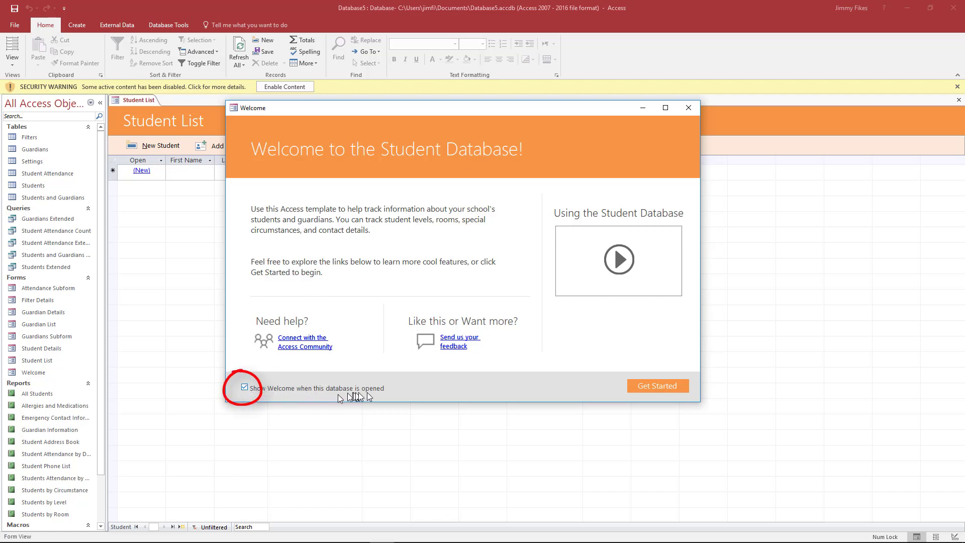
pyautogui.click(246, 388)
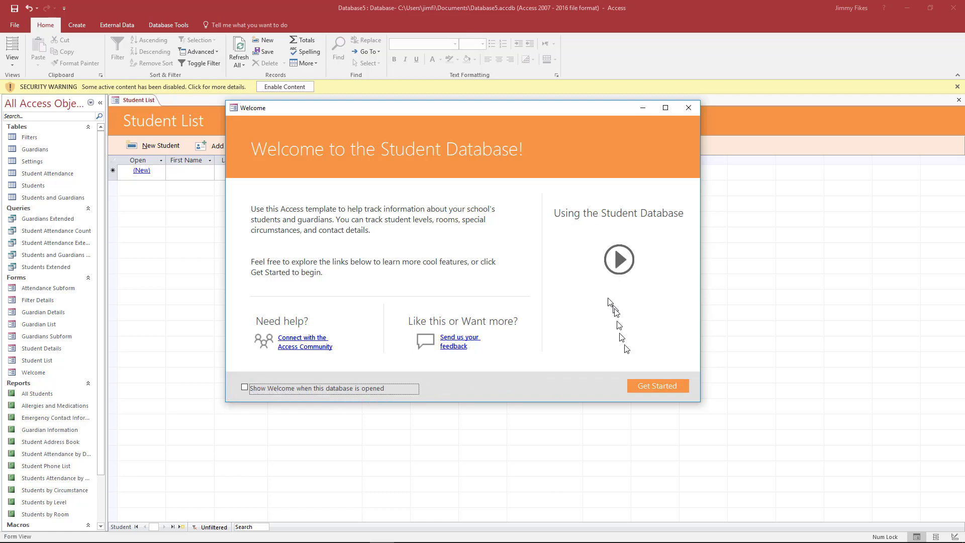
pyautogui.click(657, 386)
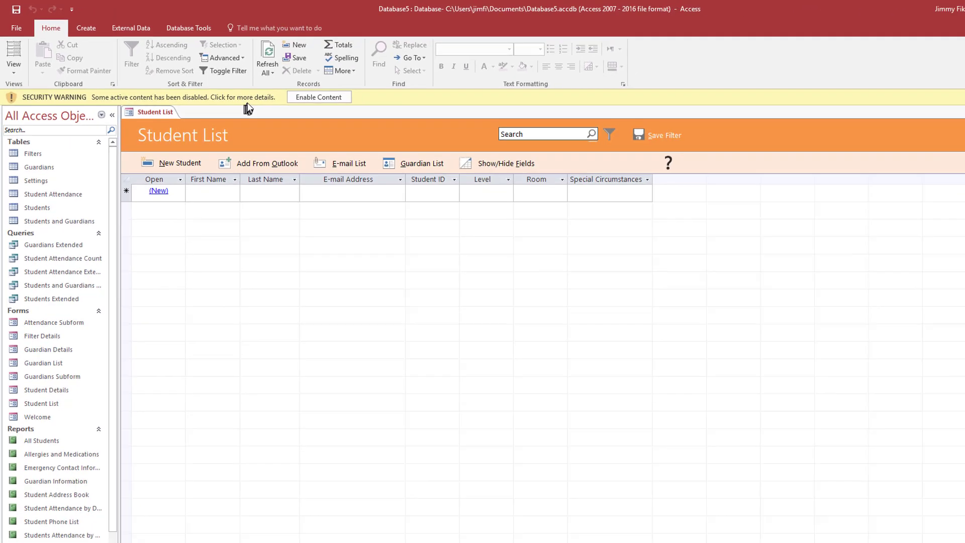
pyautogui.click(521, 160)
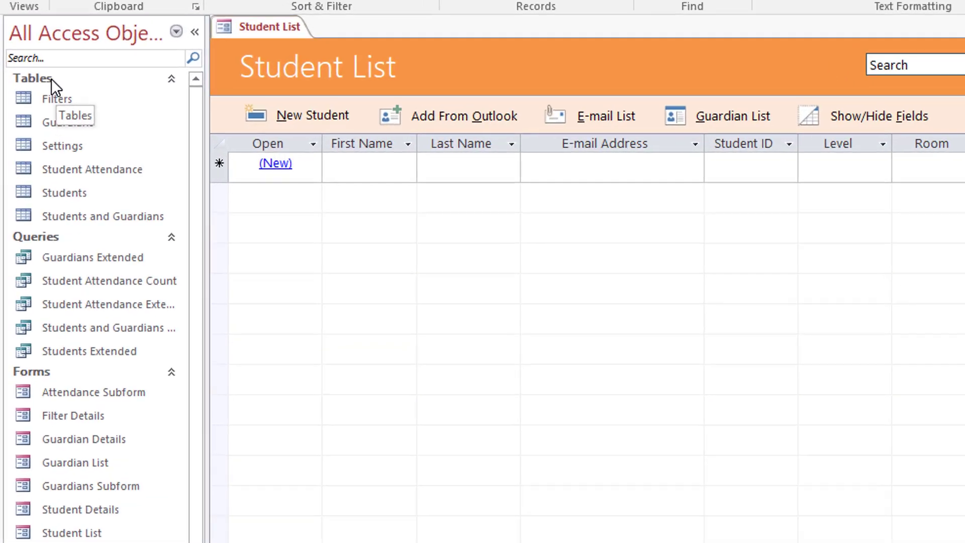
# - Examine the database's object groups, collapsing and re-expanding Tables, Queries, Forms and Reports, and look through Macros and Modules
pyautogui.click(33, 106)
pyautogui.click(54, 75)
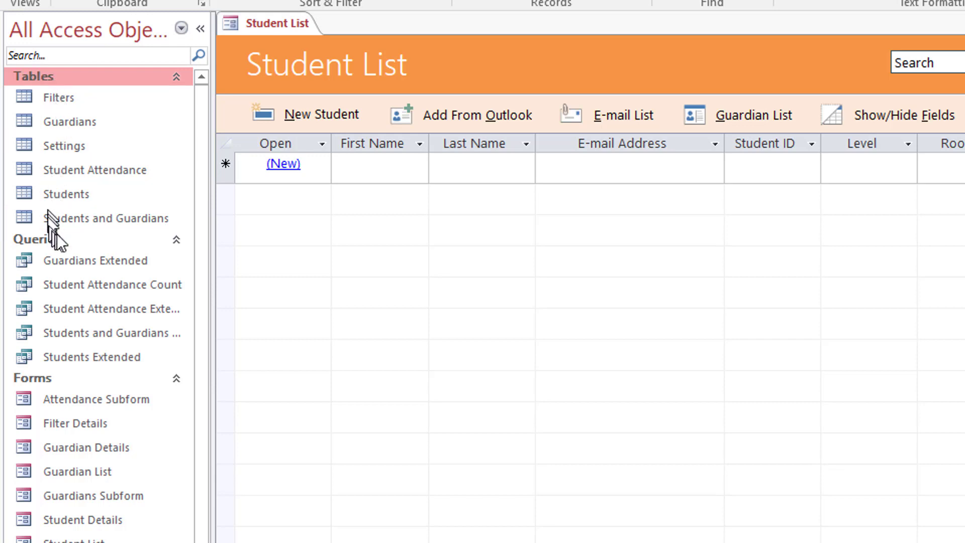
pyautogui.click(71, 244)
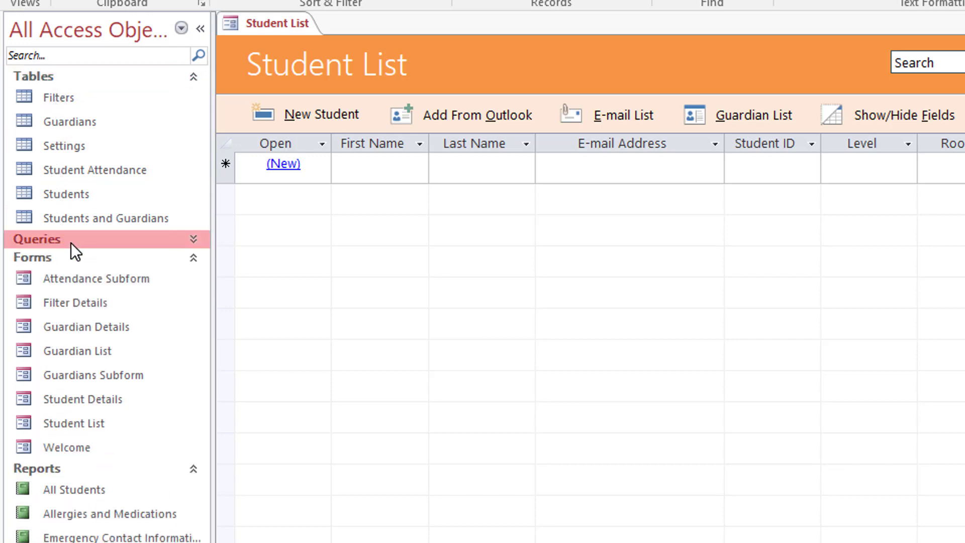
pyautogui.click(70, 239)
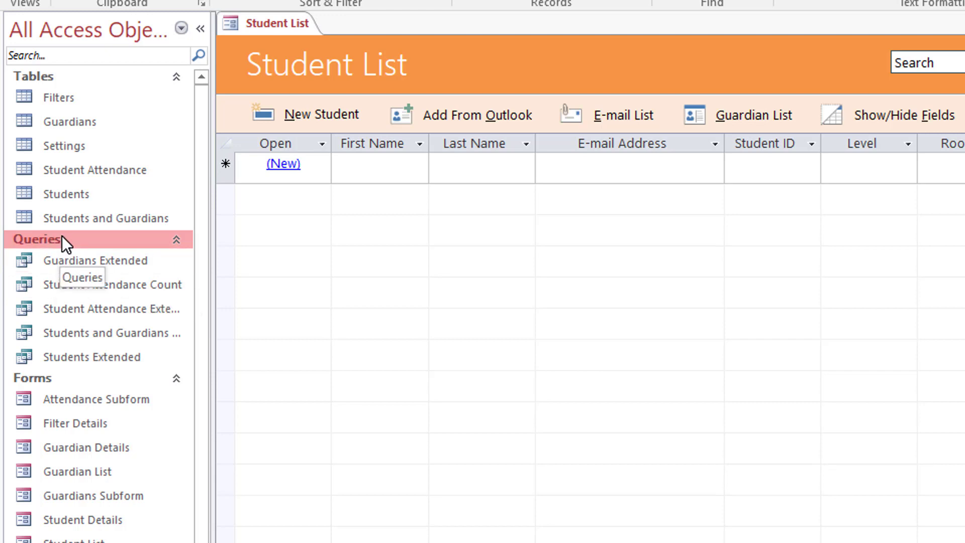
pyautogui.click(51, 378)
pyautogui.click(51, 378)
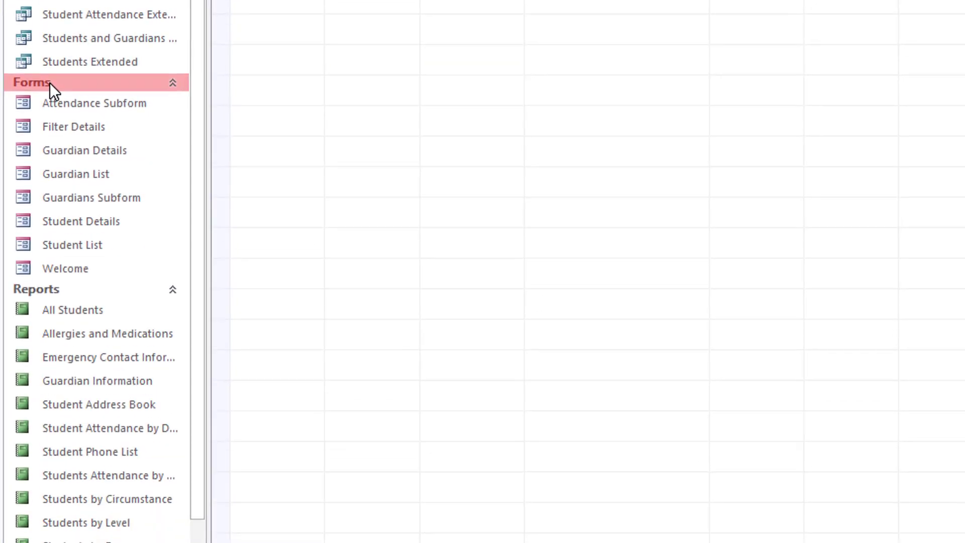
pyautogui.click(55, 290)
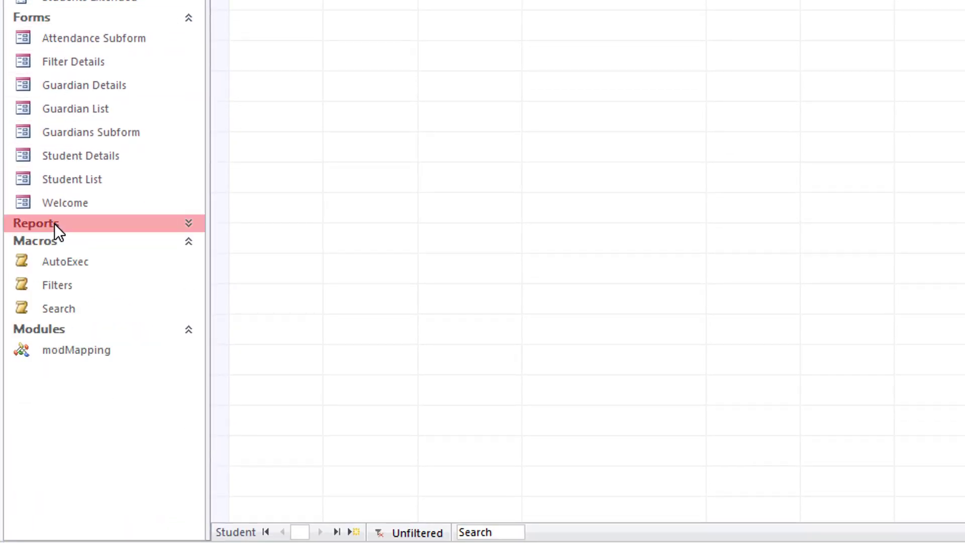
pyautogui.click(54, 223)
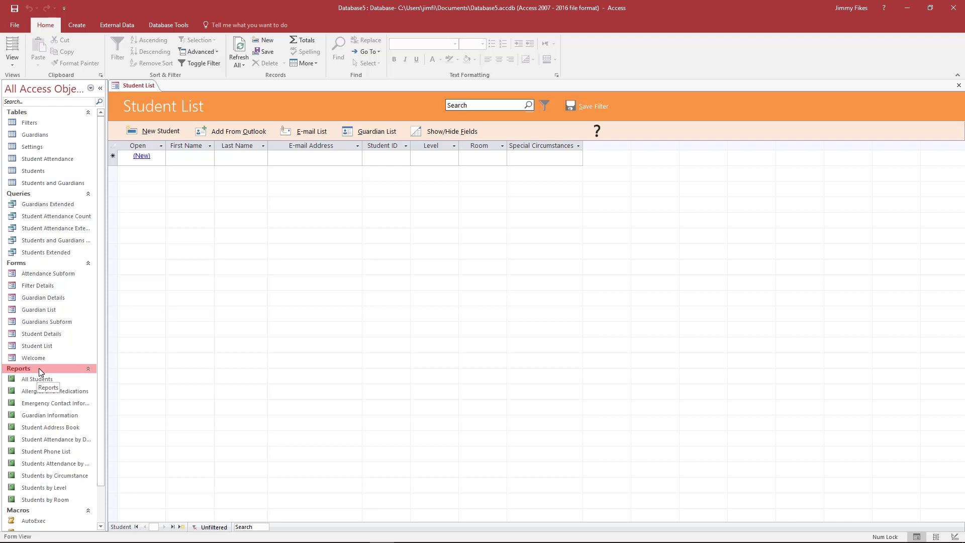
pyautogui.scroll(-3, 99, 302)
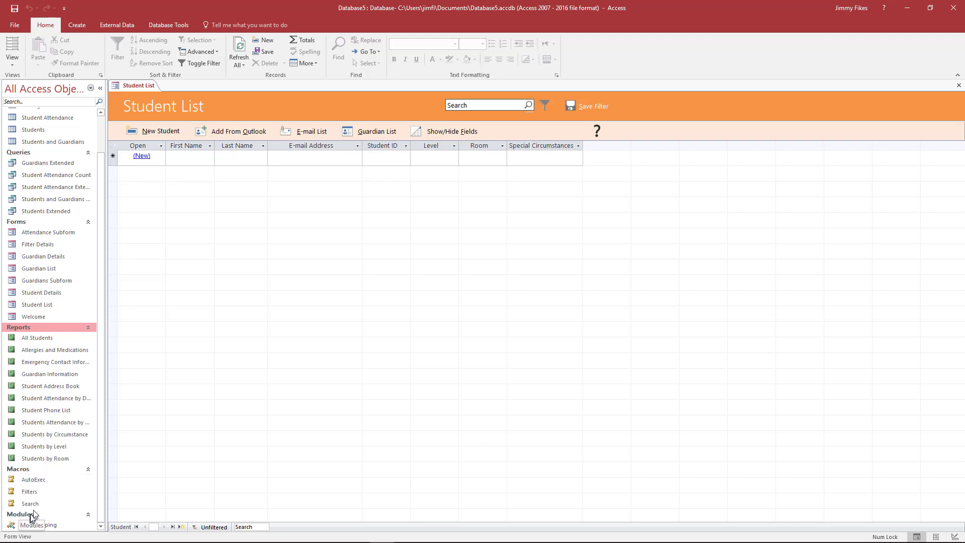
pyautogui.moveTo(101, 438); pyautogui.dragTo(93, 371)
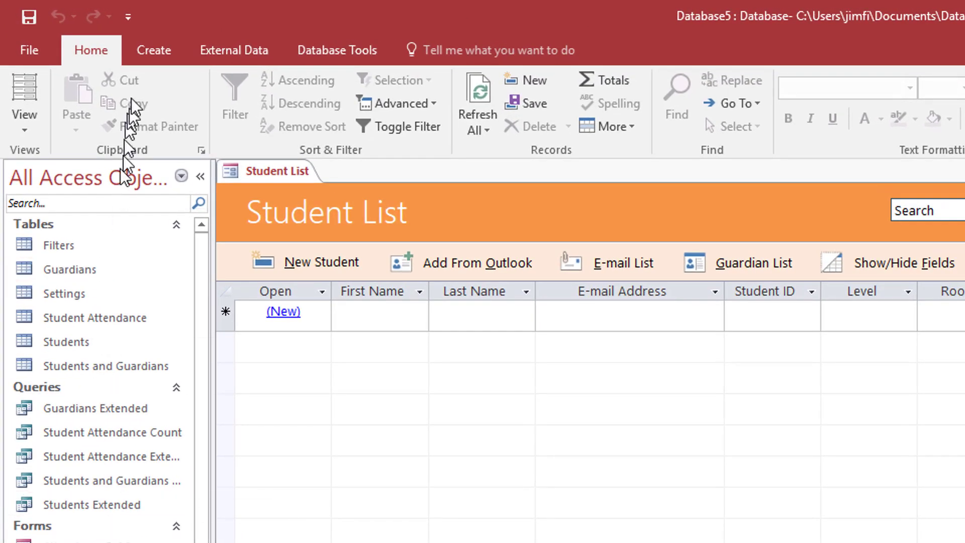
# - Review the available commands for creating objects, importing and exporting external data, database tools, and basic record editing
pyautogui.click(156, 45)
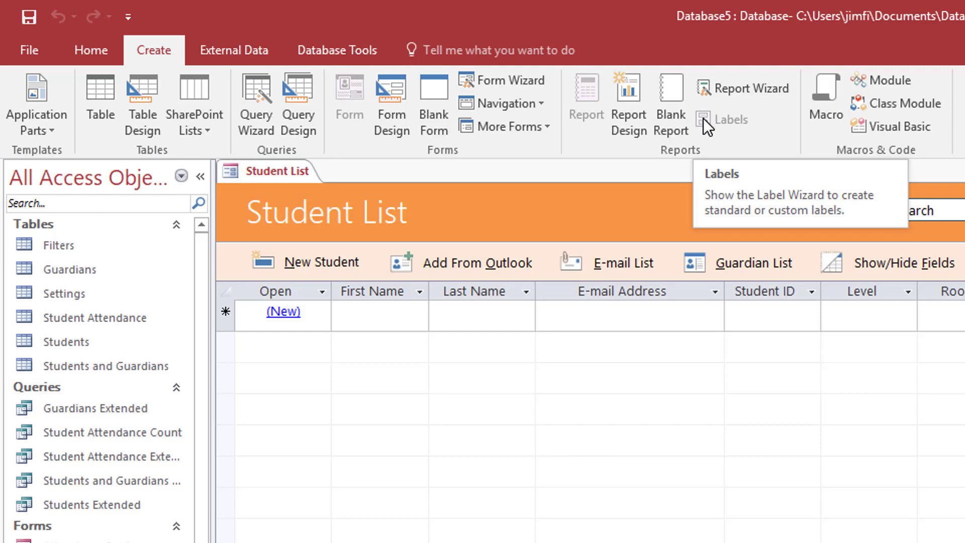
pyautogui.click(244, 49)
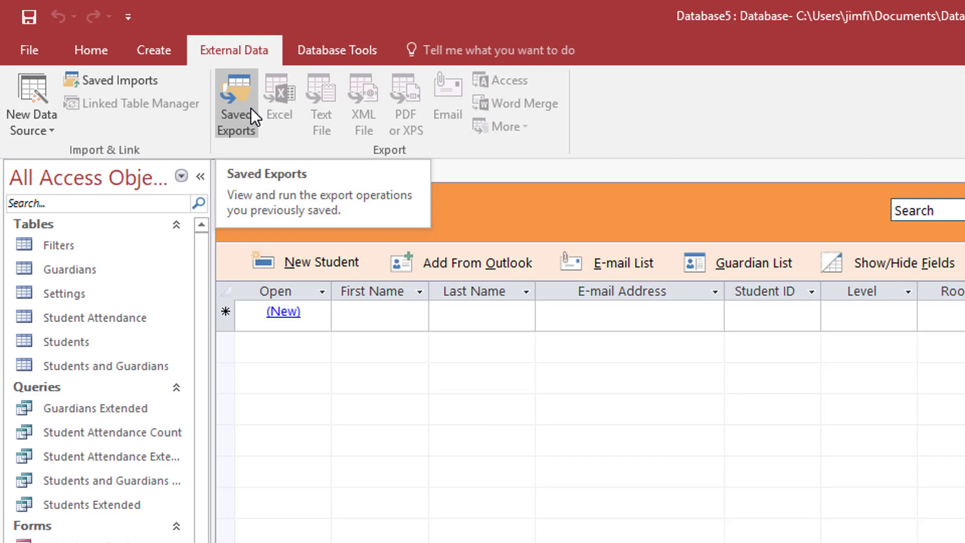
pyautogui.click(335, 49)
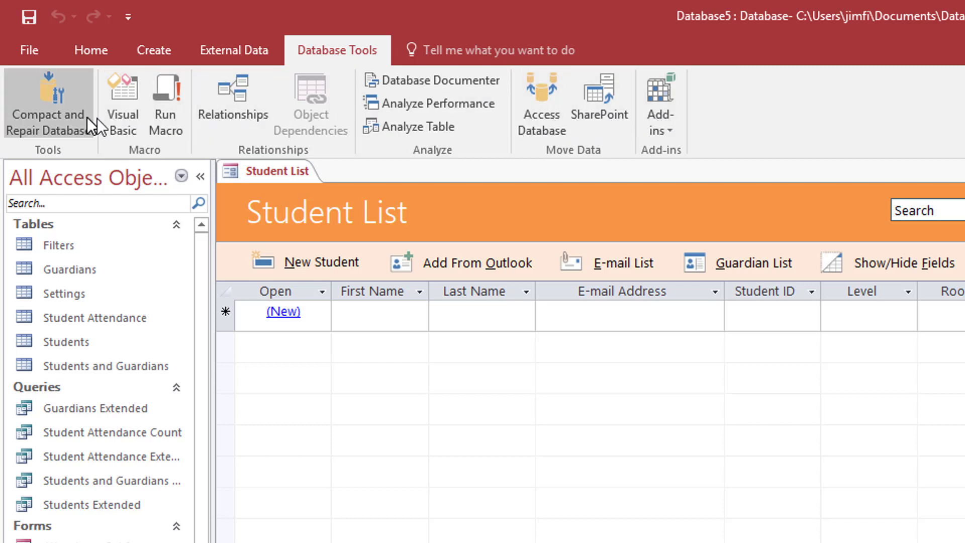
pyautogui.click(253, 48)
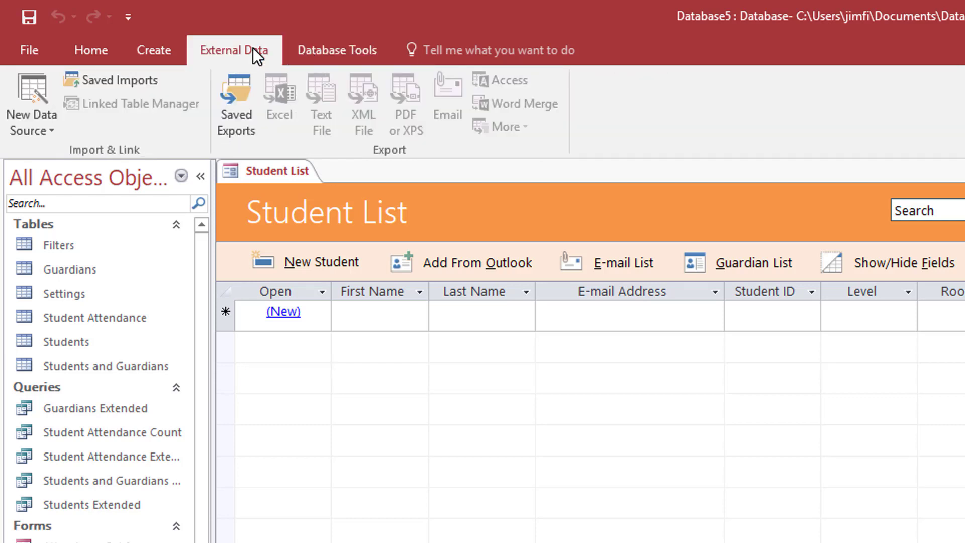
pyautogui.click(165, 51)
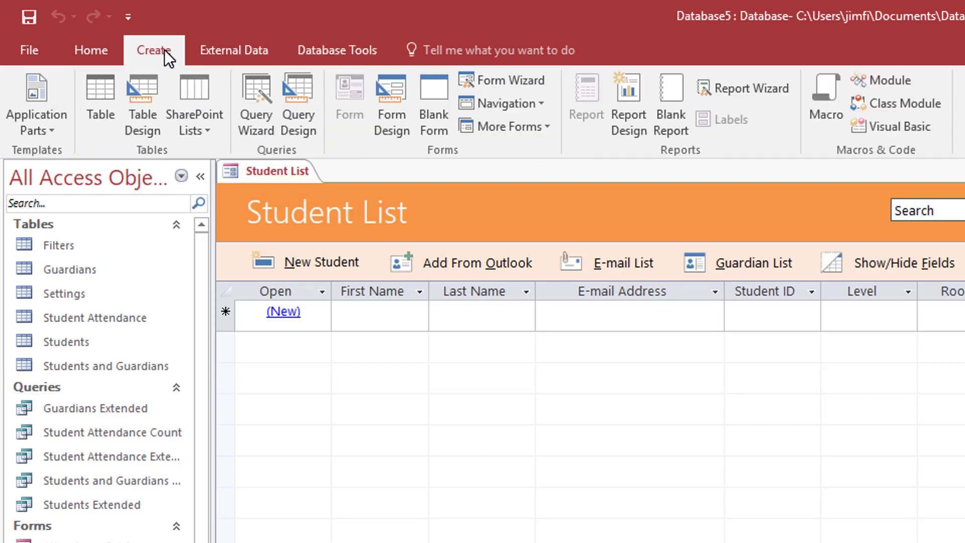
pyautogui.click(94, 53)
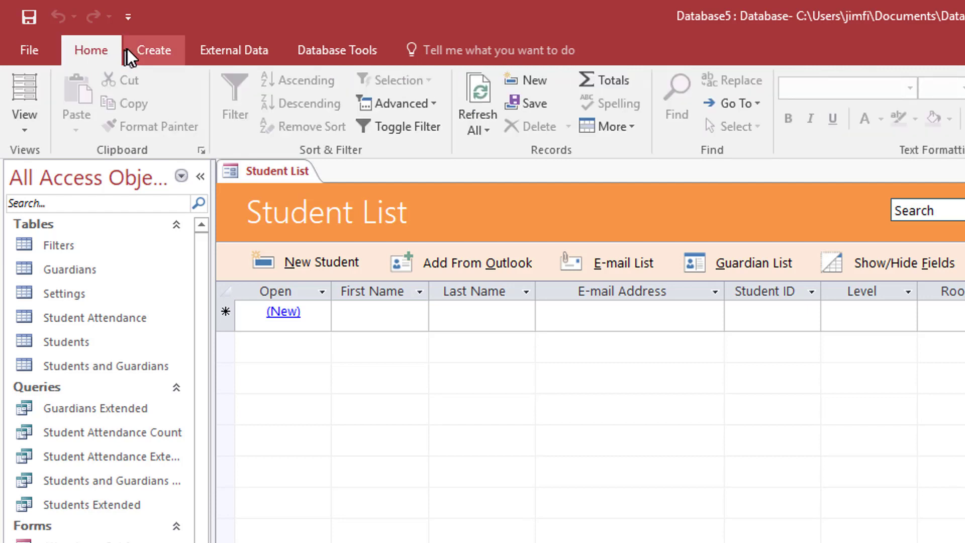
pyautogui.click(151, 50)
pyautogui.click(229, 48)
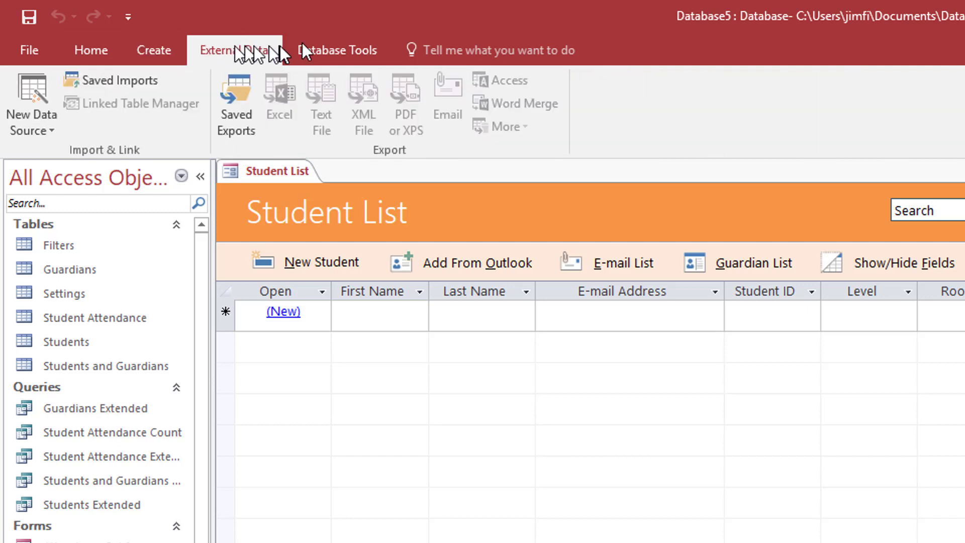
pyautogui.click(329, 51)
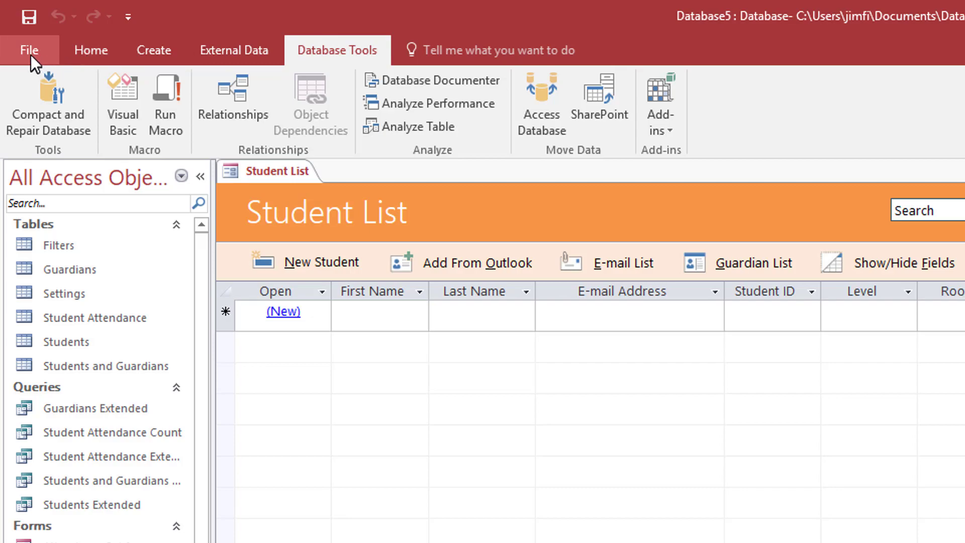
# - Examine the file management pages for database info, new templates, opening recent files, and saving the database or current object as another type
pyautogui.click(31, 52)
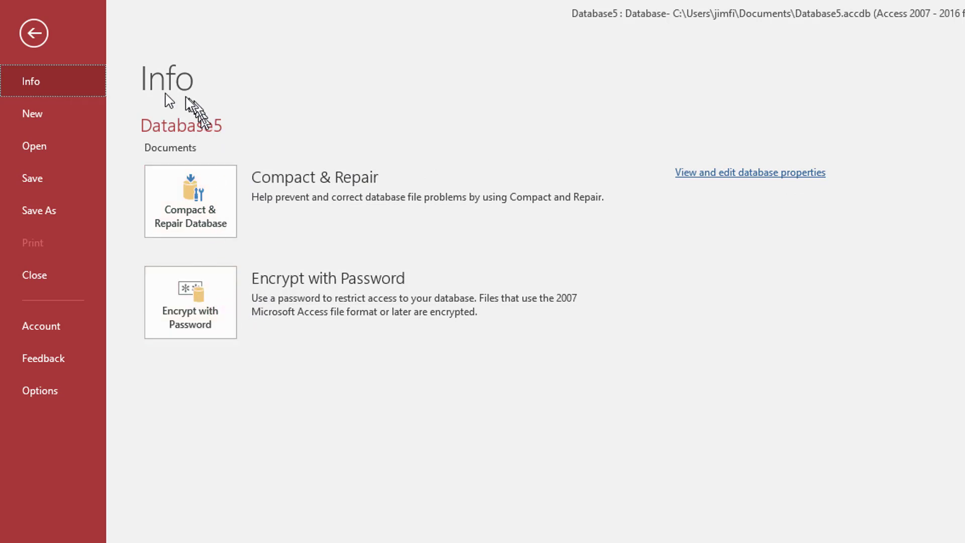
pyautogui.click(54, 111)
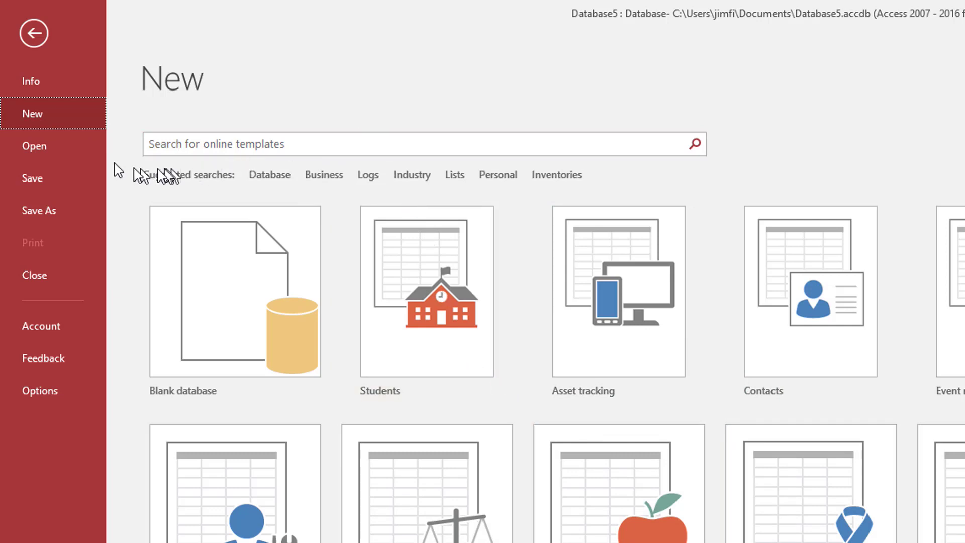
pyautogui.click(49, 145)
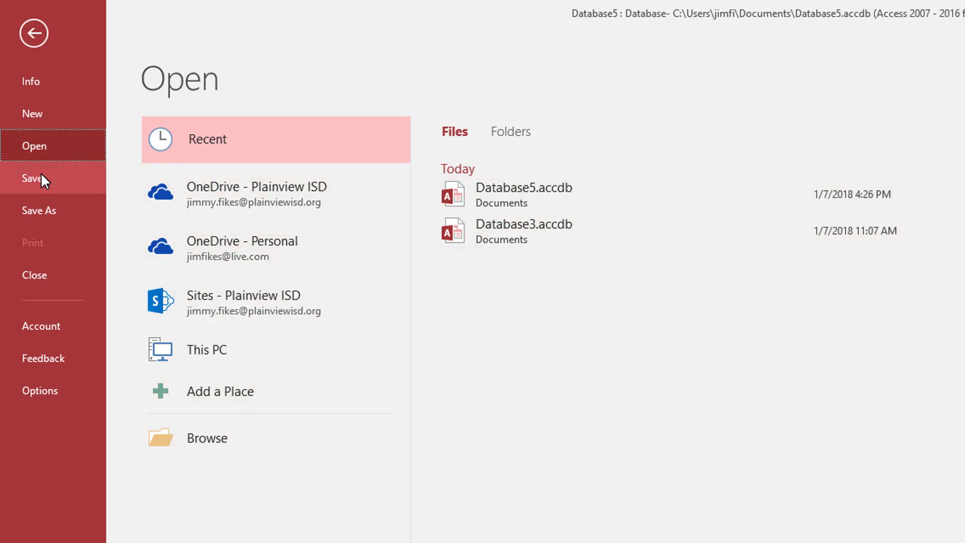
pyautogui.click(48, 212)
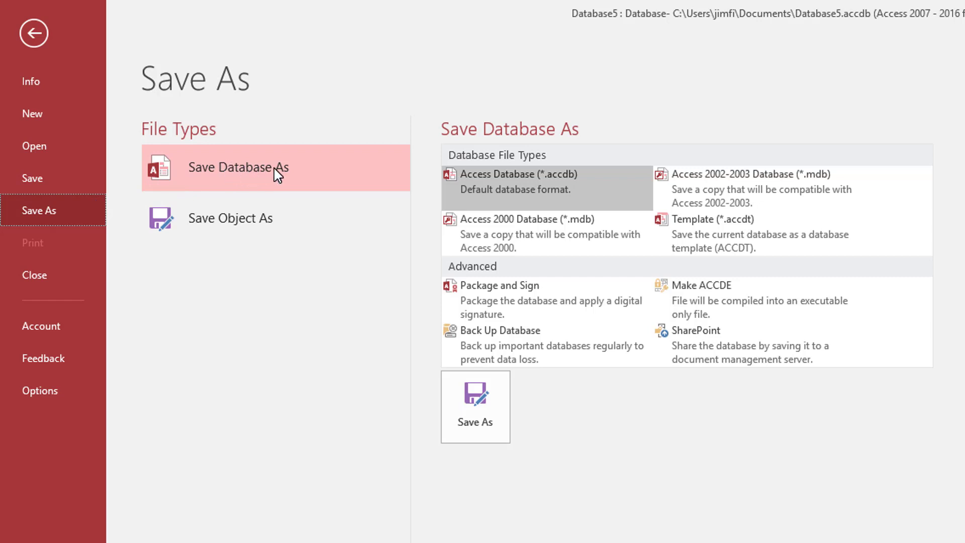
pyautogui.click(251, 230)
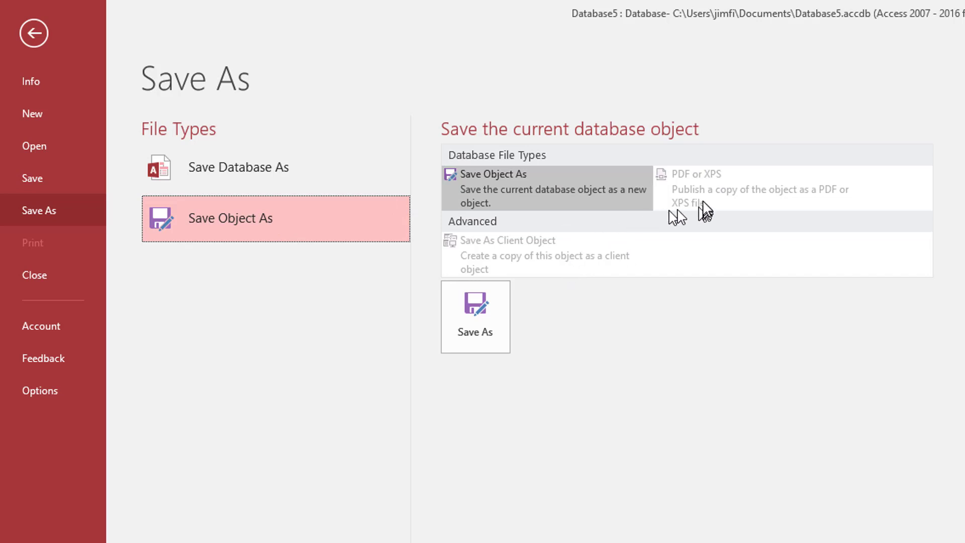
pyautogui.click(280, 175)
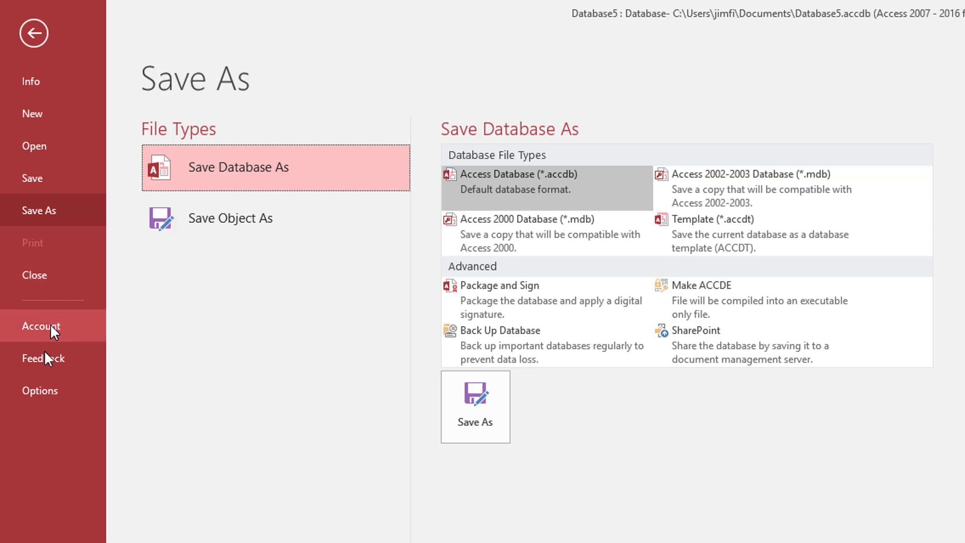
# - Open Access Options and review the General, Current Database, Datasheet, Object Designers, Proofing, Language and Client Settings categories
pyautogui.click(44, 389)
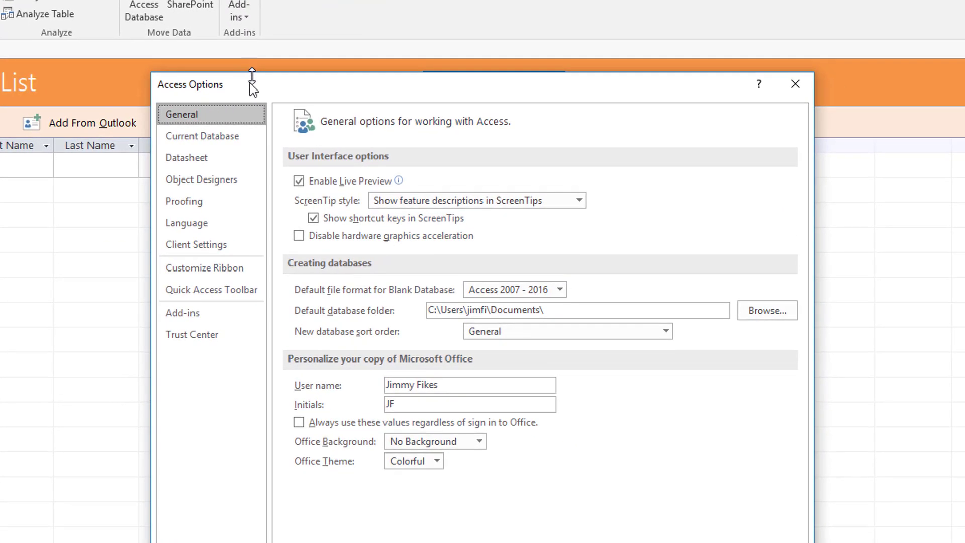
pyautogui.moveTo(246, 79); pyautogui.dragTo(220, 16)
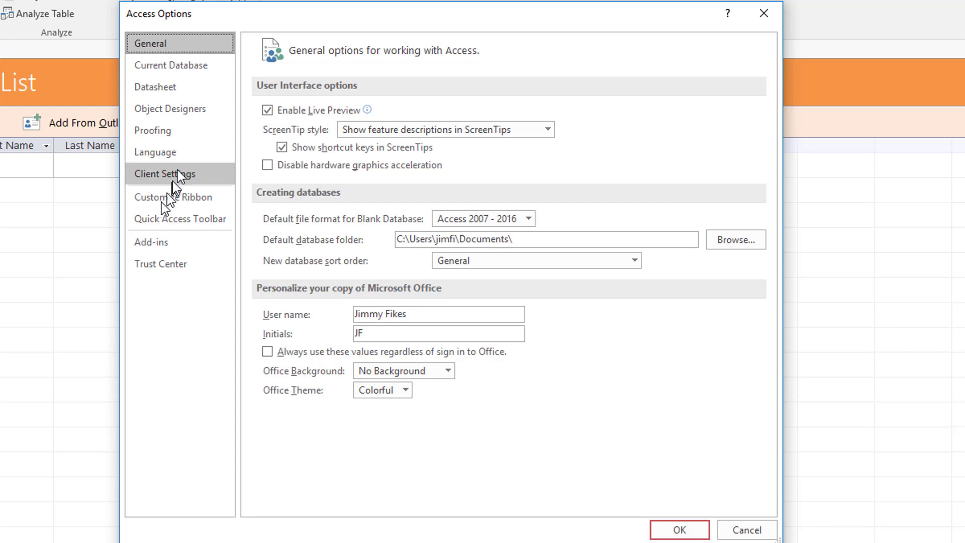
pyautogui.click(179, 72)
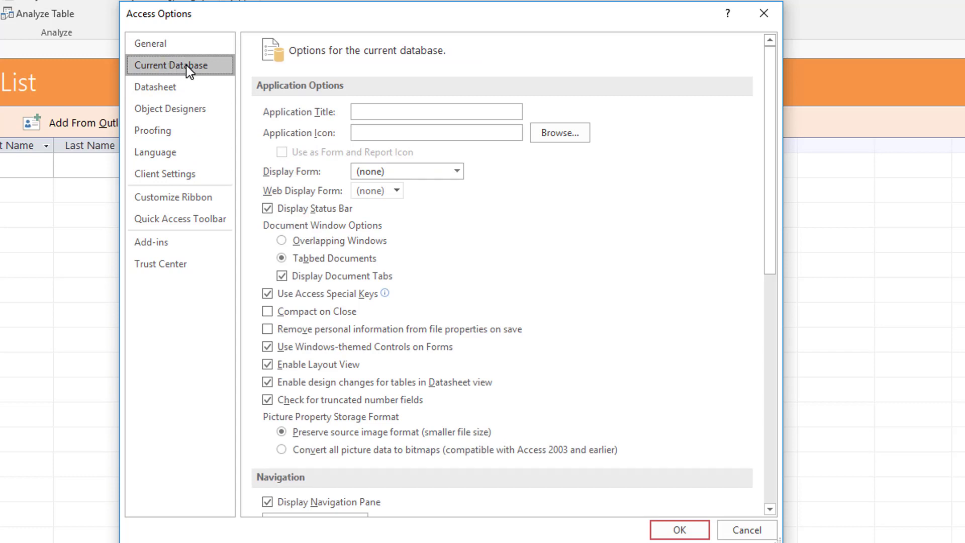
pyautogui.click(184, 86)
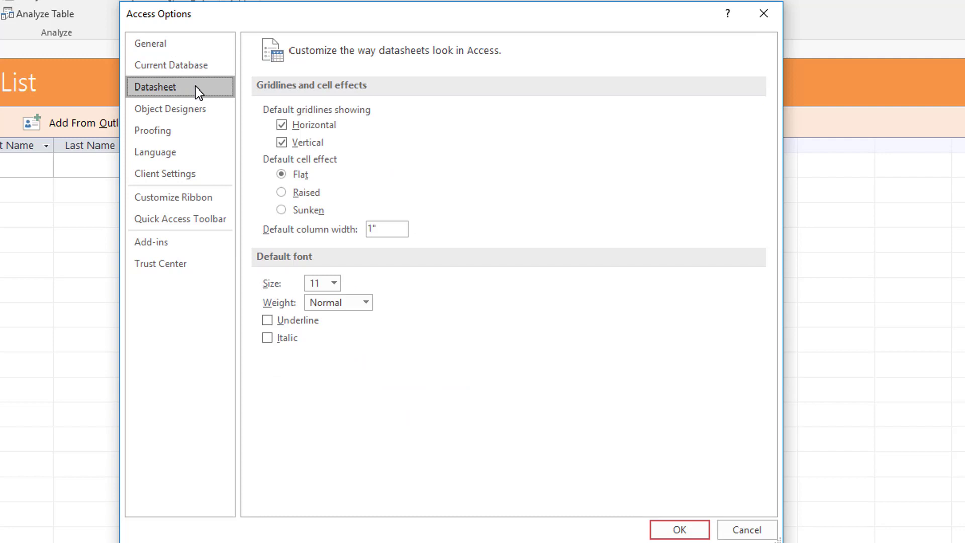
pyautogui.click(200, 109)
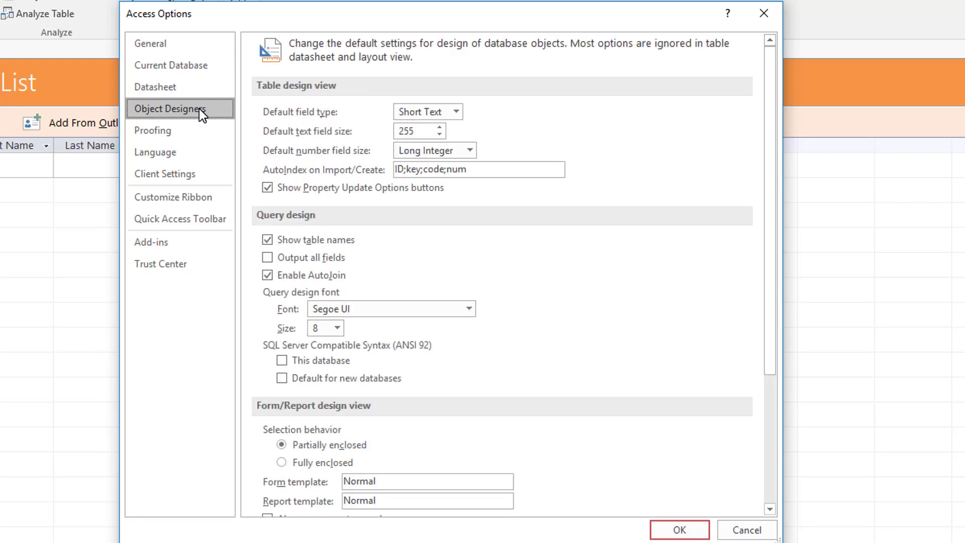
pyautogui.click(206, 132)
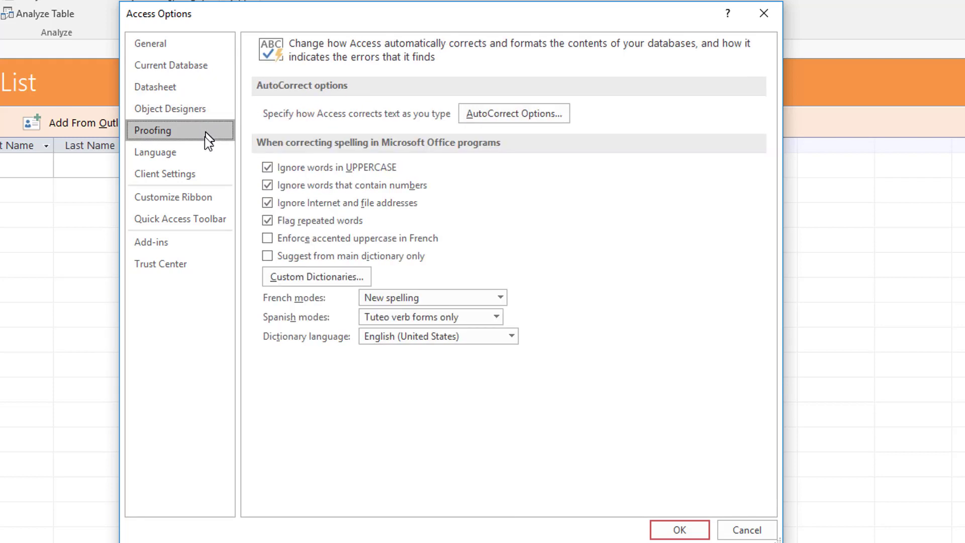
pyautogui.click(200, 153)
pyautogui.click(206, 172)
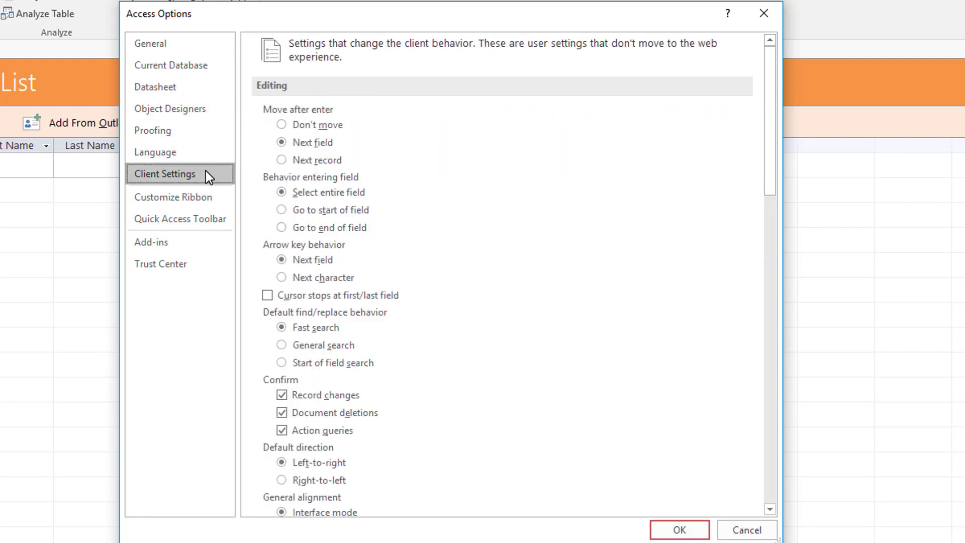